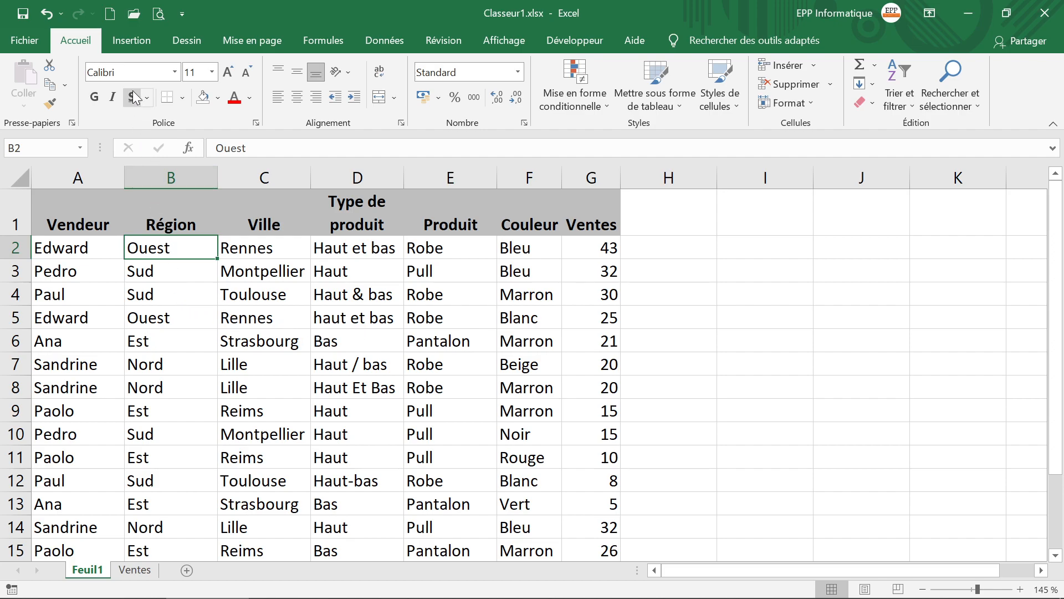
Step: Create a pivot table from the range Feuil1!$A$1:$G$19 on a new worksheet
click(148, 41)
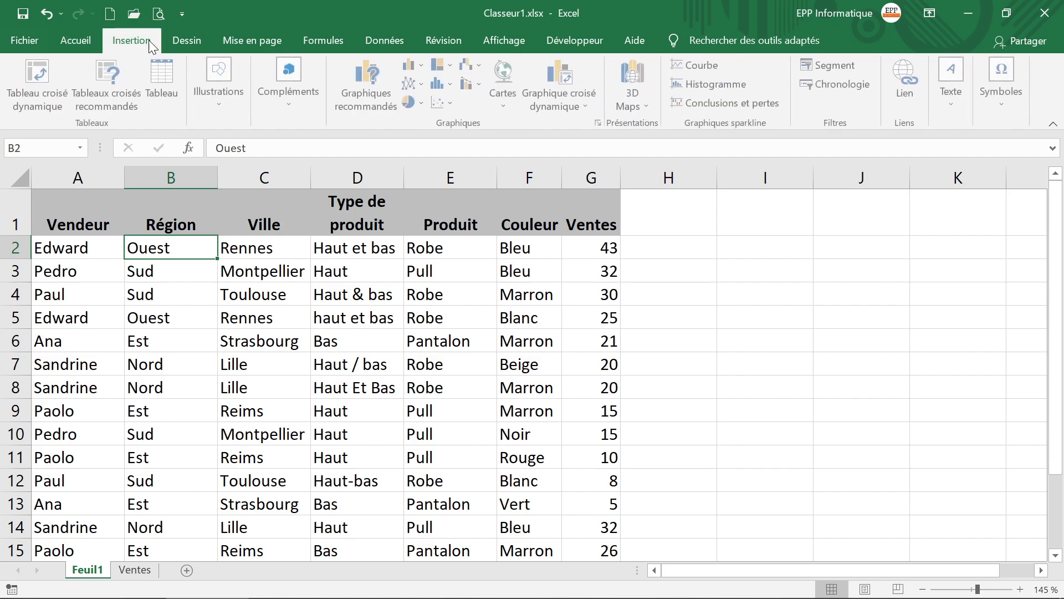
click(46, 111)
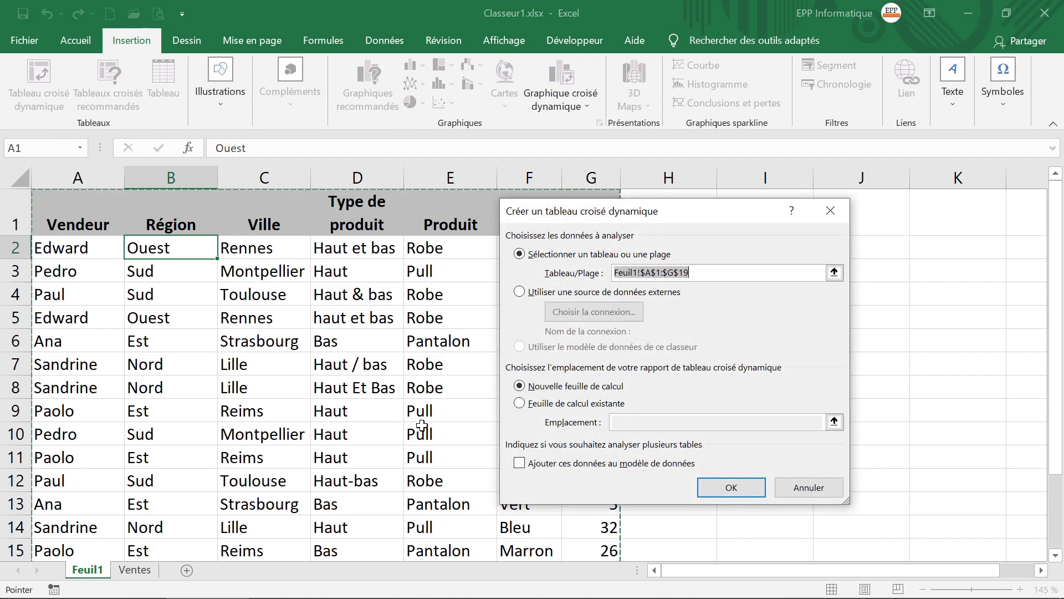
drag(619, 212, 787, 210)
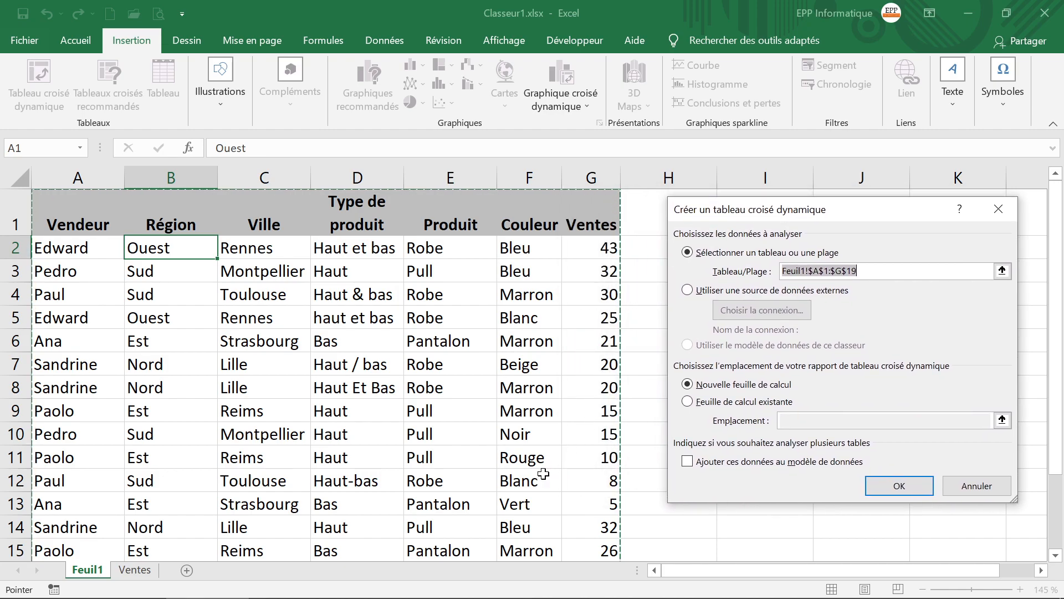
click(882, 490)
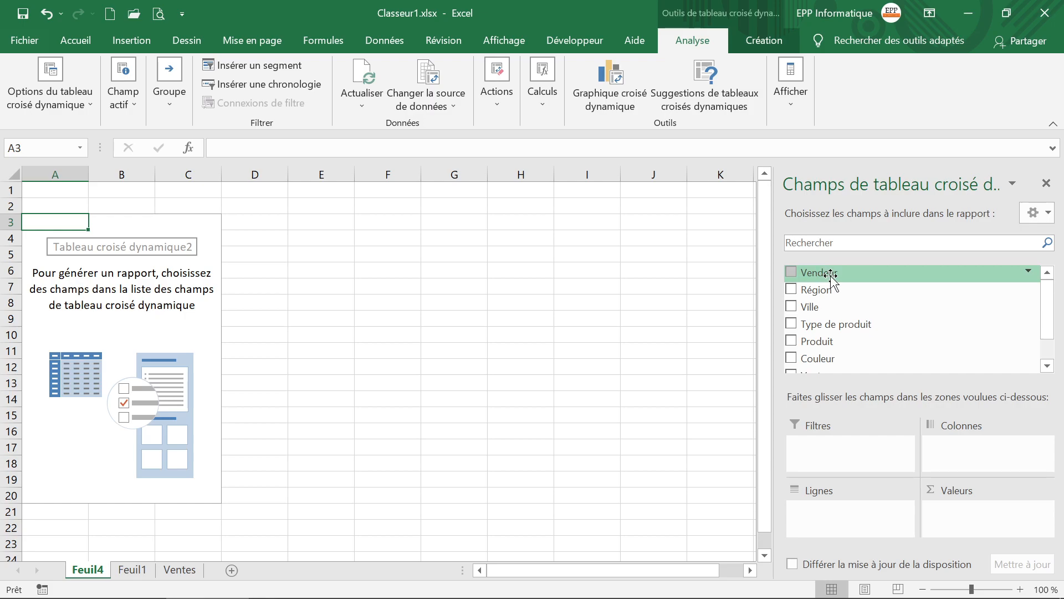
Step: Lay out the pivot table with Vendeur as rows, Produit as columns and the sum of Ventes as values
mouse_move(834, 277)
mouse_down()
mouse_move(849, 413)
mouse_move(840, 526)
mouse_up()
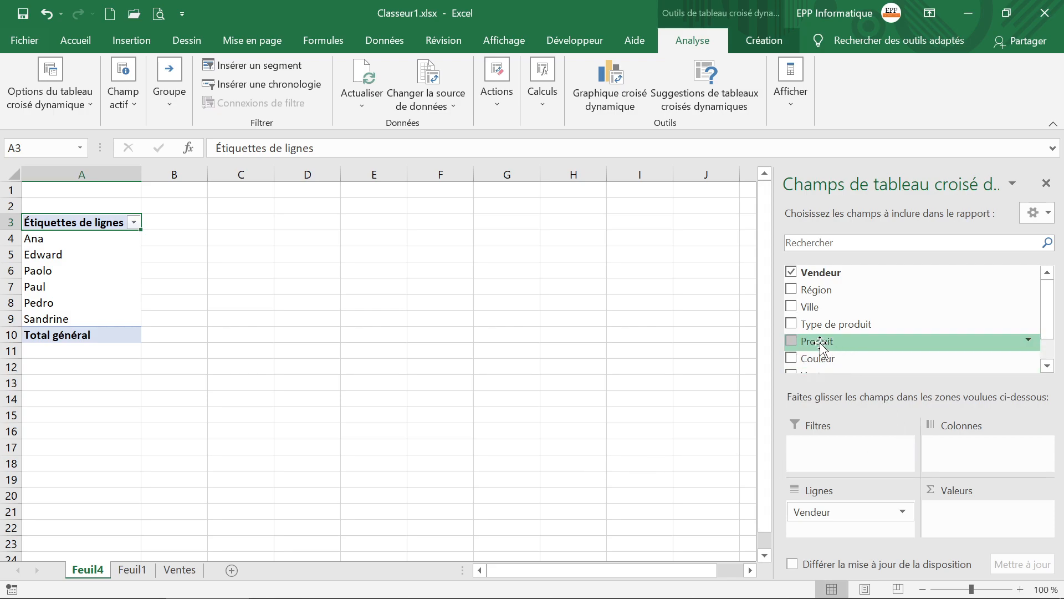
drag(820, 347, 976, 446)
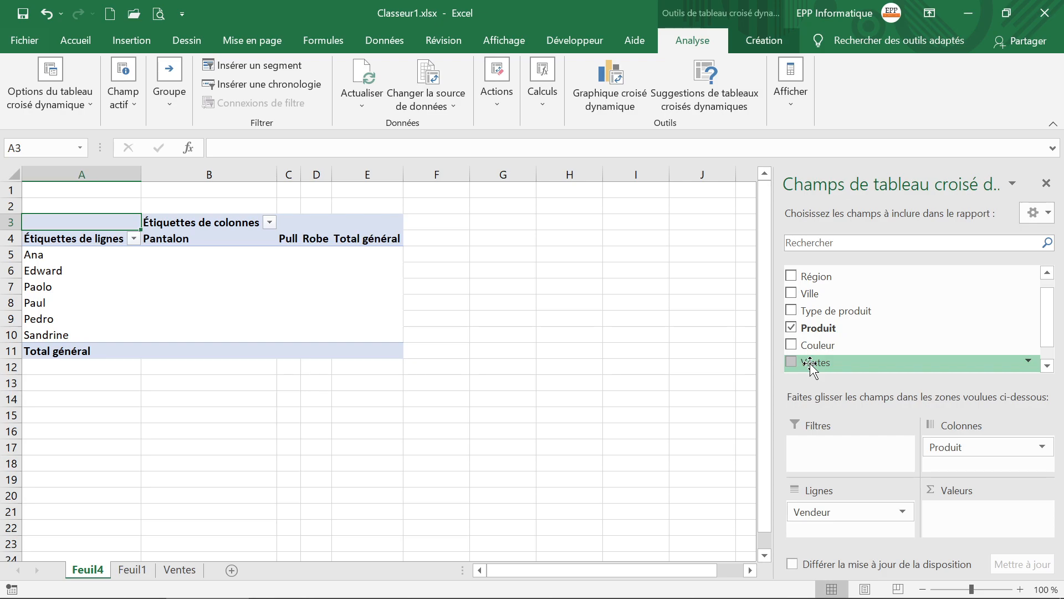
drag(811, 366, 963, 515)
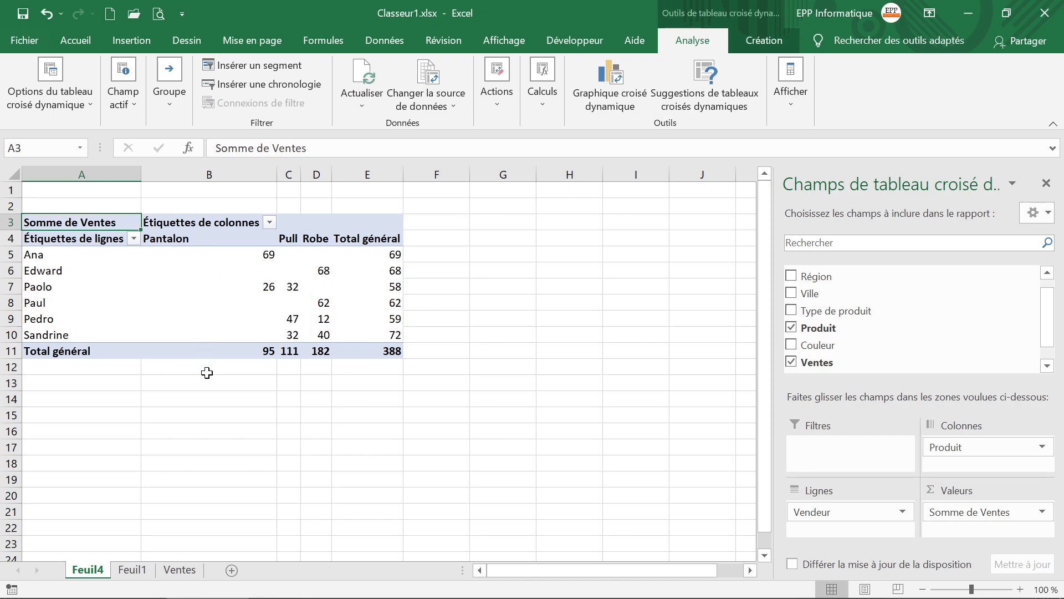
Step: Examine the pivot table's sales per seller in rows 5 and 7, the Robe column and the grand total
mouse_move(209, 350)
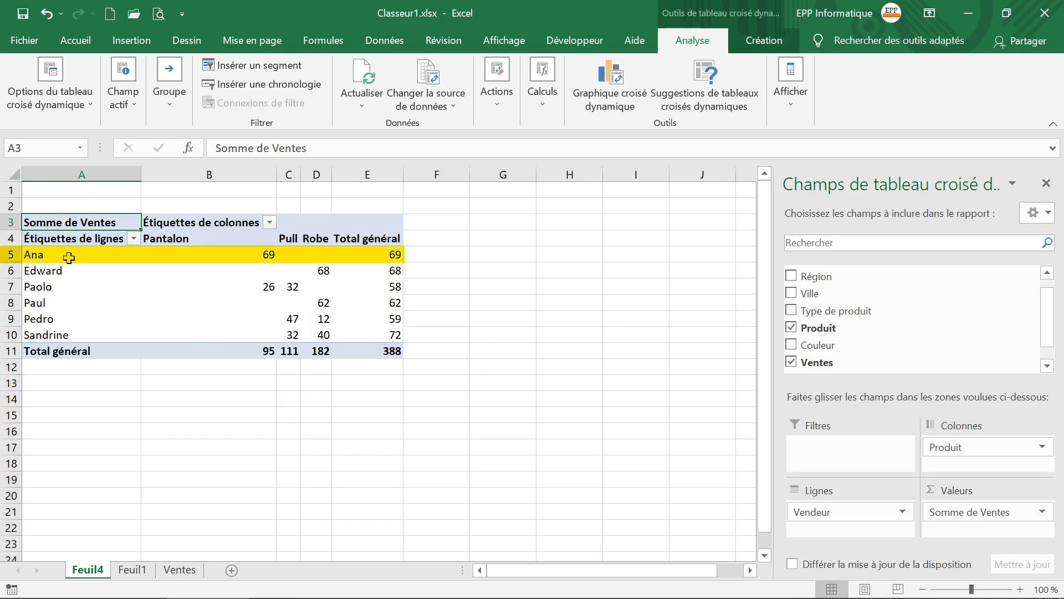
click(197, 254)
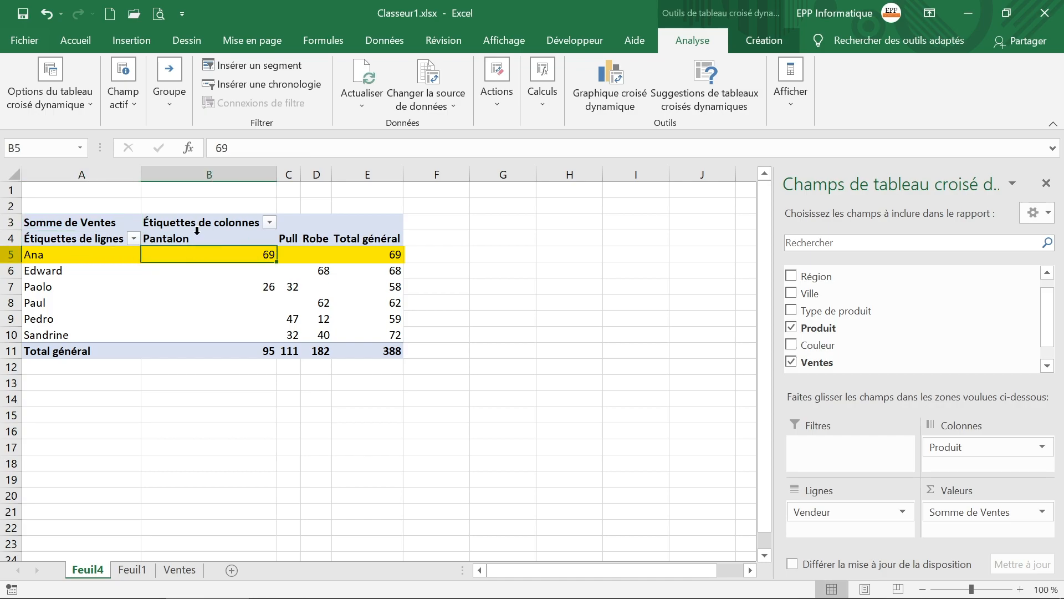
click(397, 255)
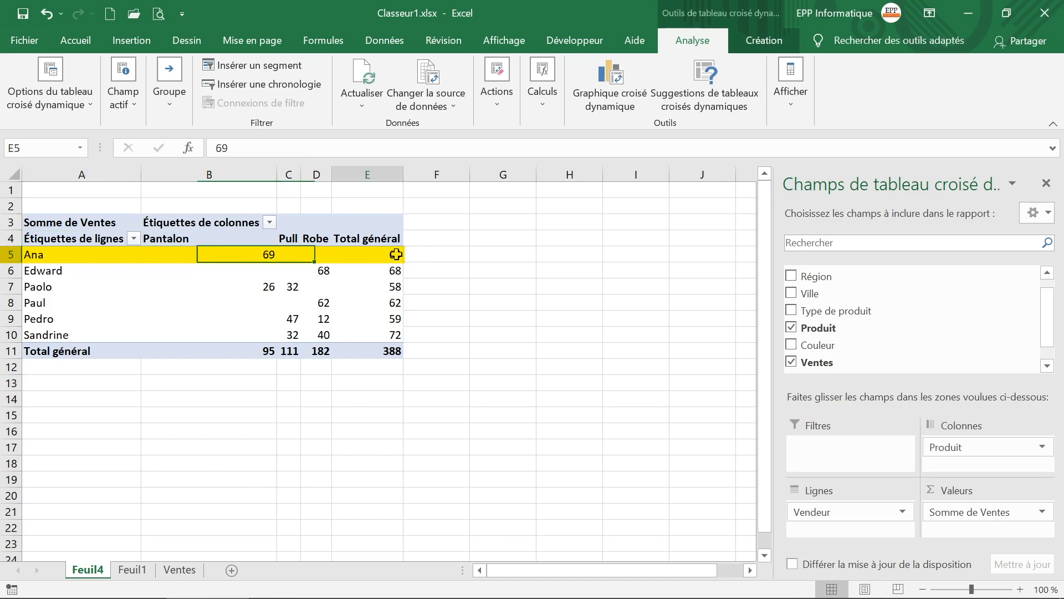
click(42, 290)
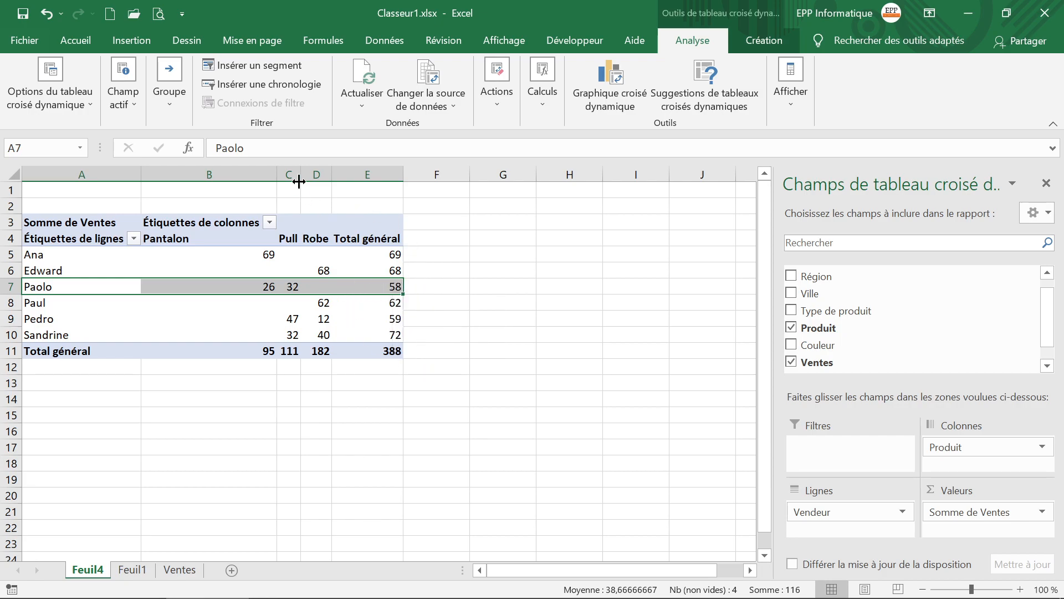
click(314, 172)
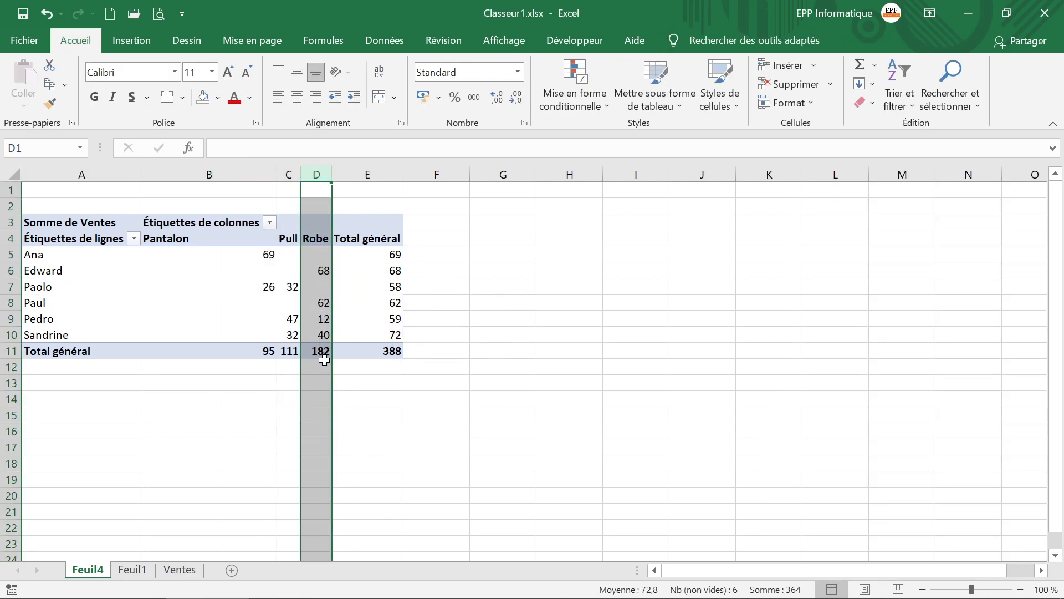
mouse_move(318, 351)
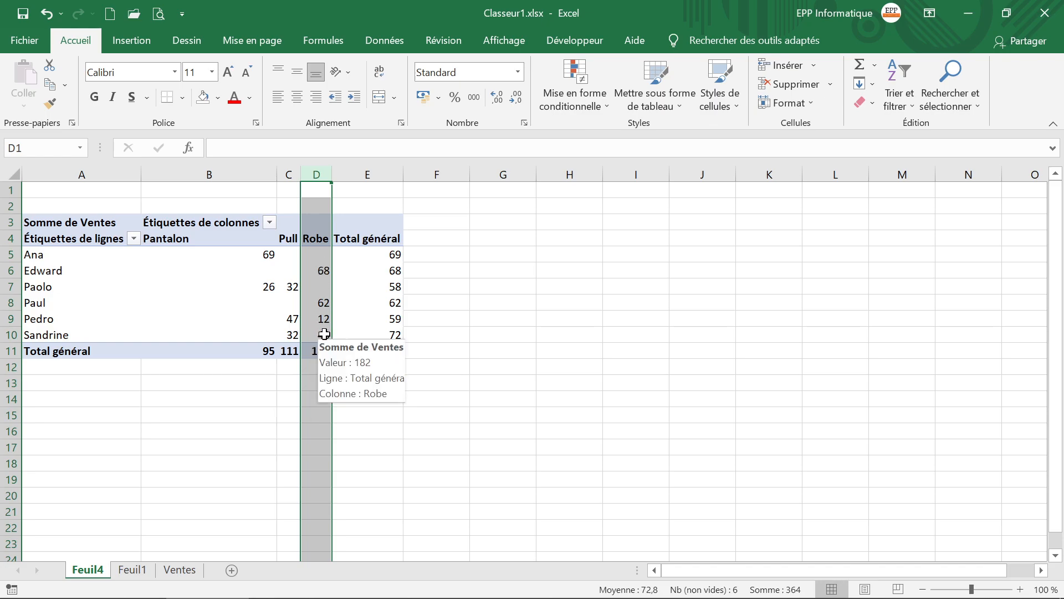
click(391, 353)
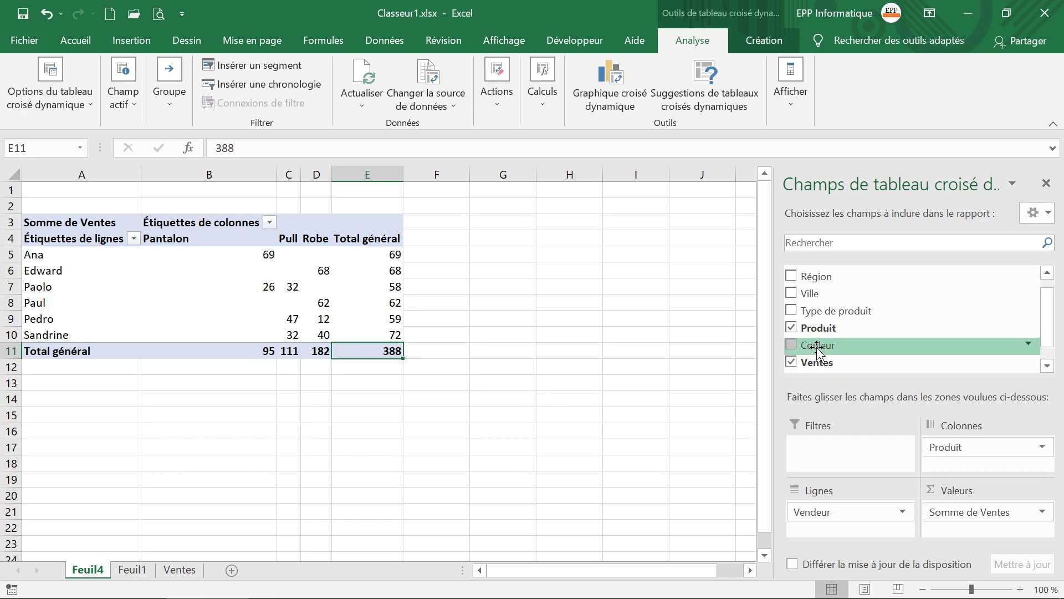
Step: Add Couleur as a report filter and restrict the pivot table to Blanc
drag(817, 347, 832, 449)
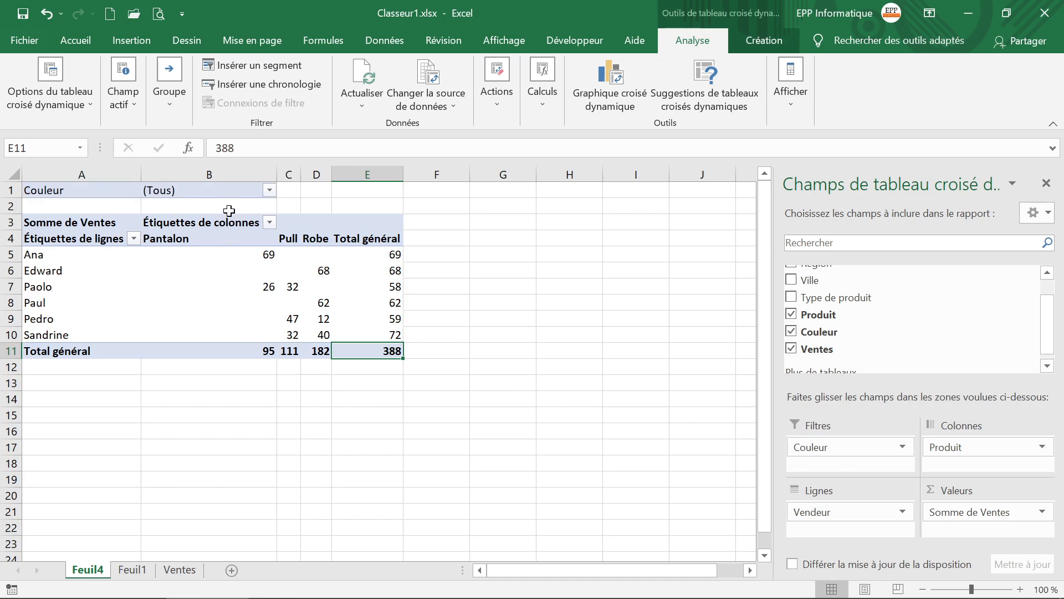
click(268, 191)
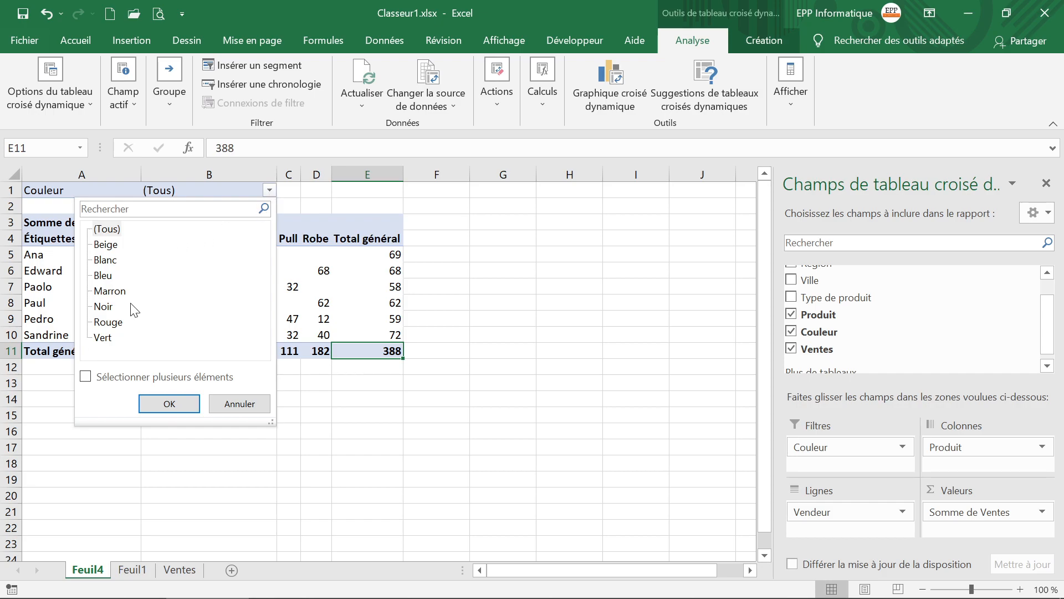
click(102, 262)
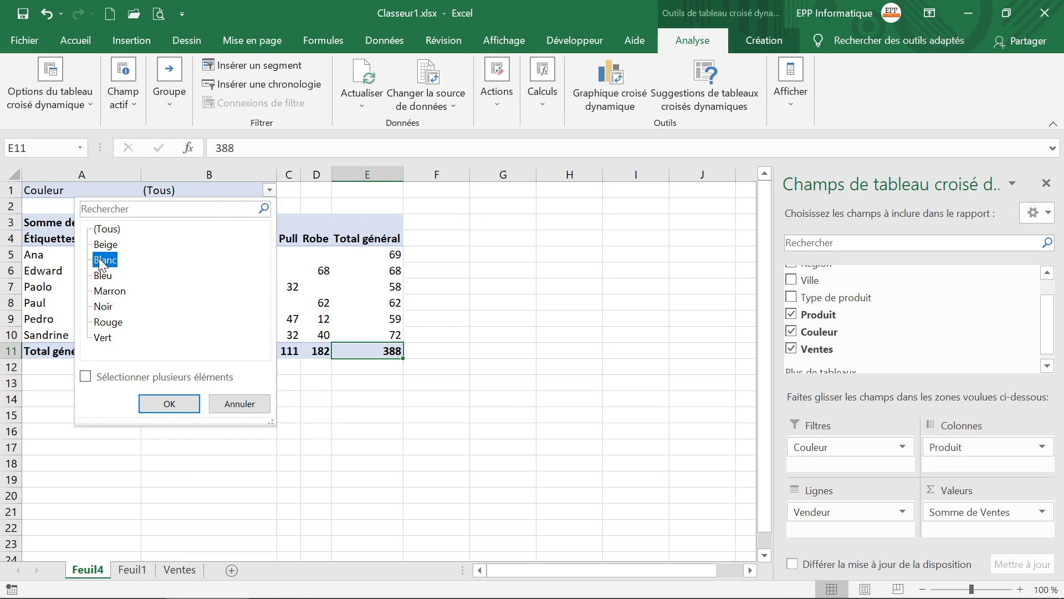
click(153, 406)
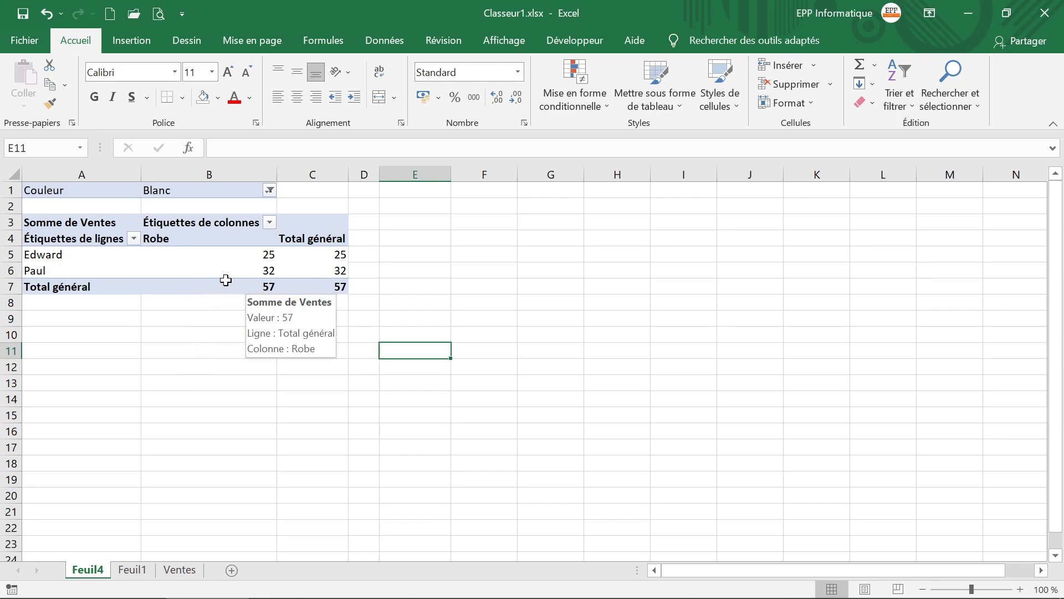
mouse_move(65, 273)
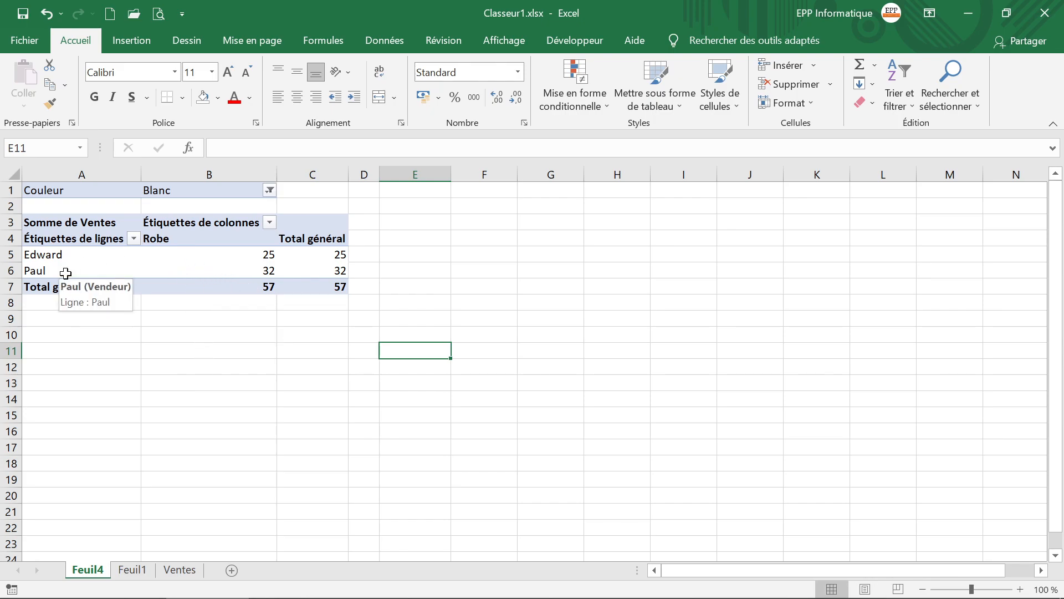
Step: Reset the Couleur report filter to (Tous)
click(270, 190)
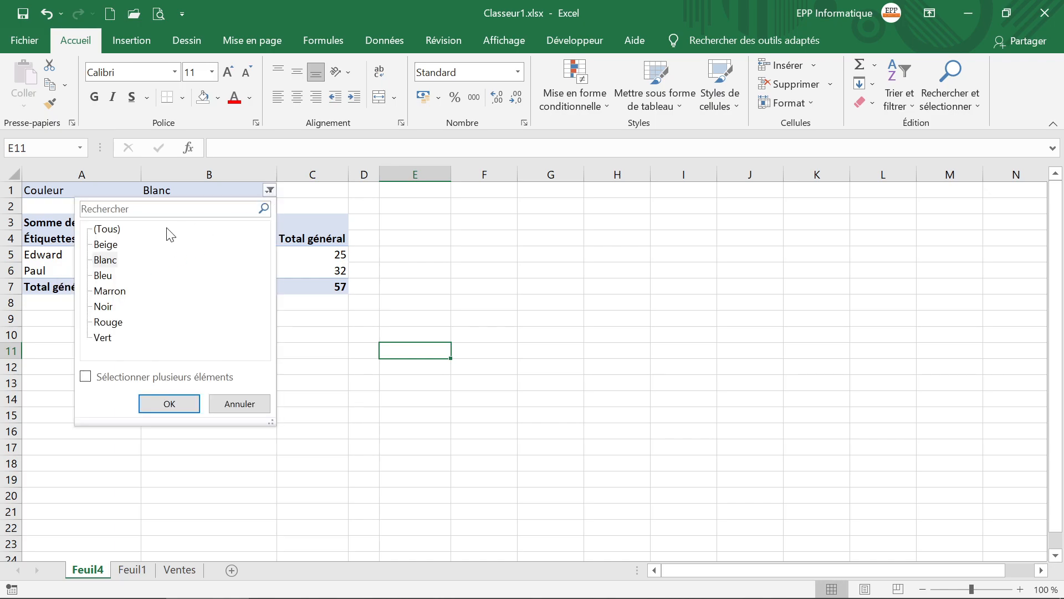
click(108, 230)
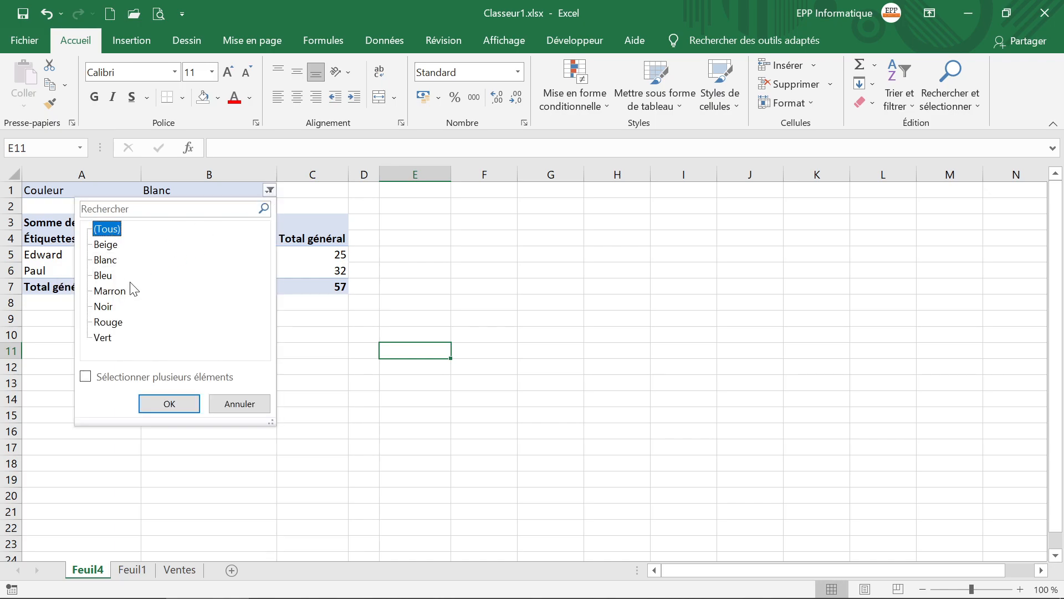
click(169, 403)
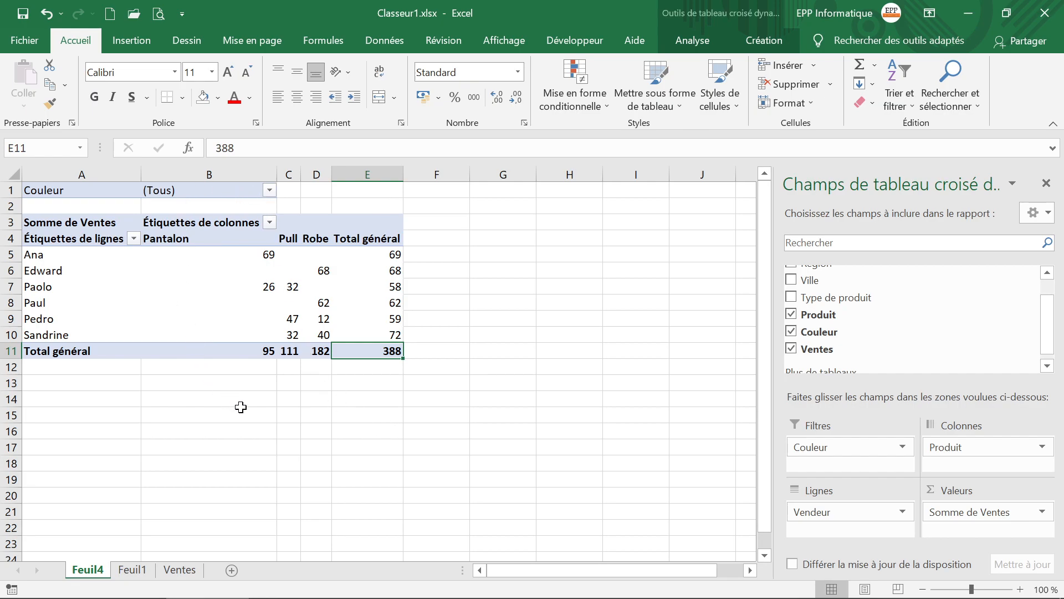
Step: Set the Ventes value in cell G2 of the source data on Feuil1 to 100
click(132, 570)
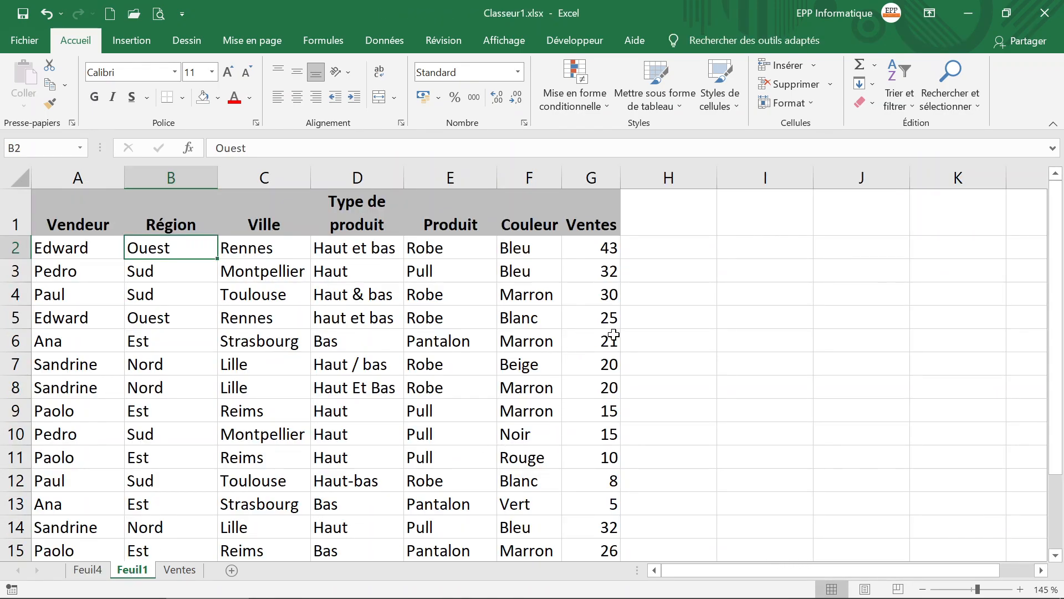
click(609, 253)
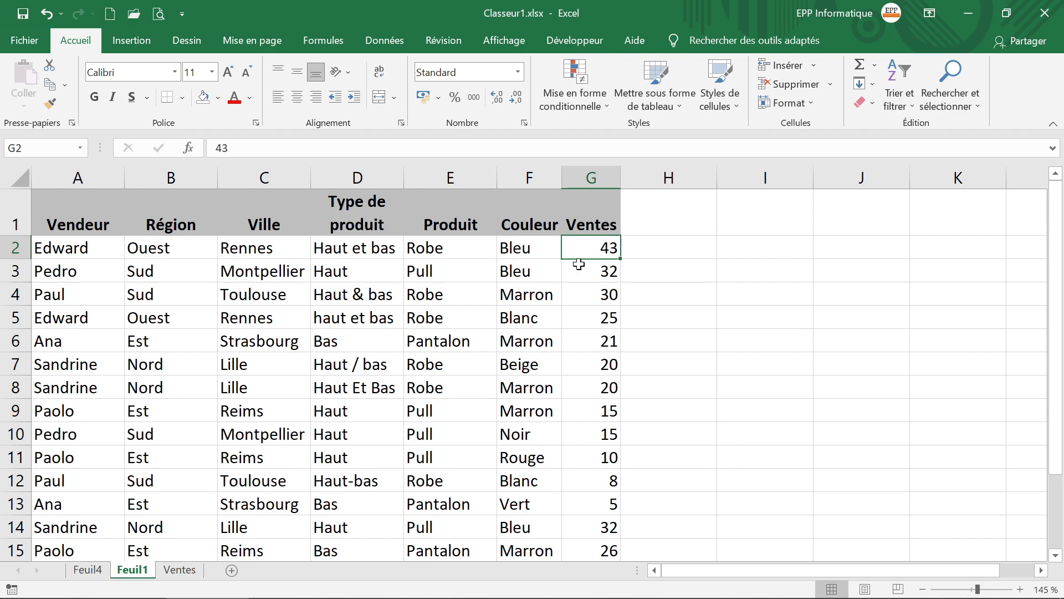
drag(215, 148, 292, 160)
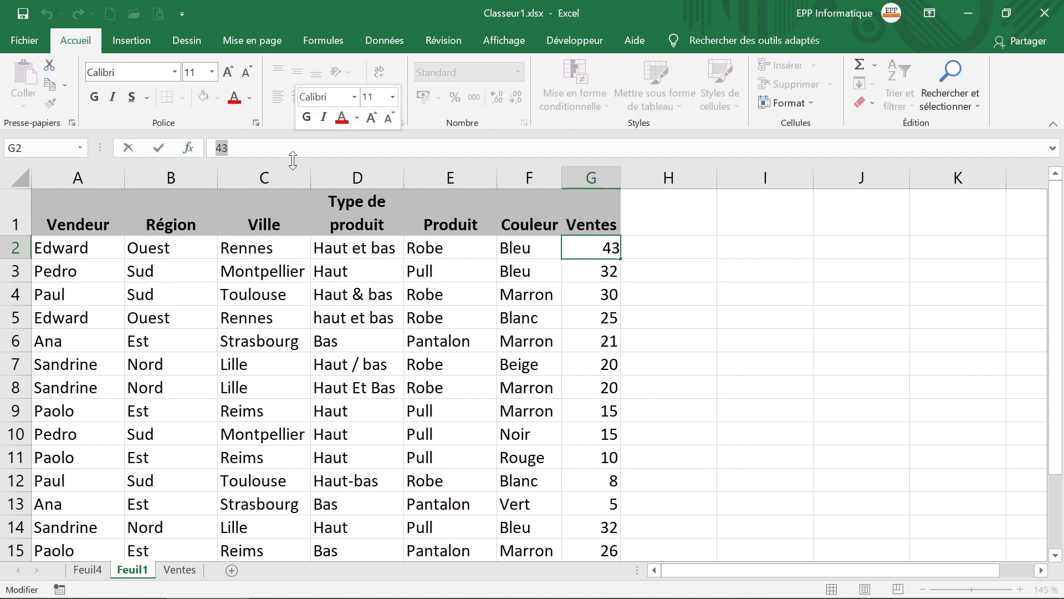
text(100)
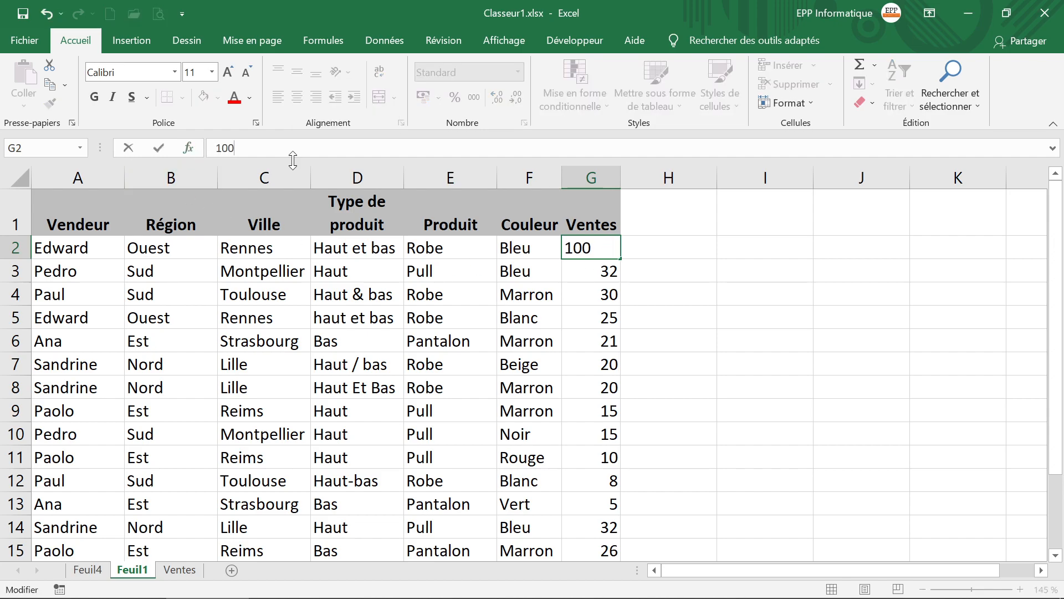
key(Return)
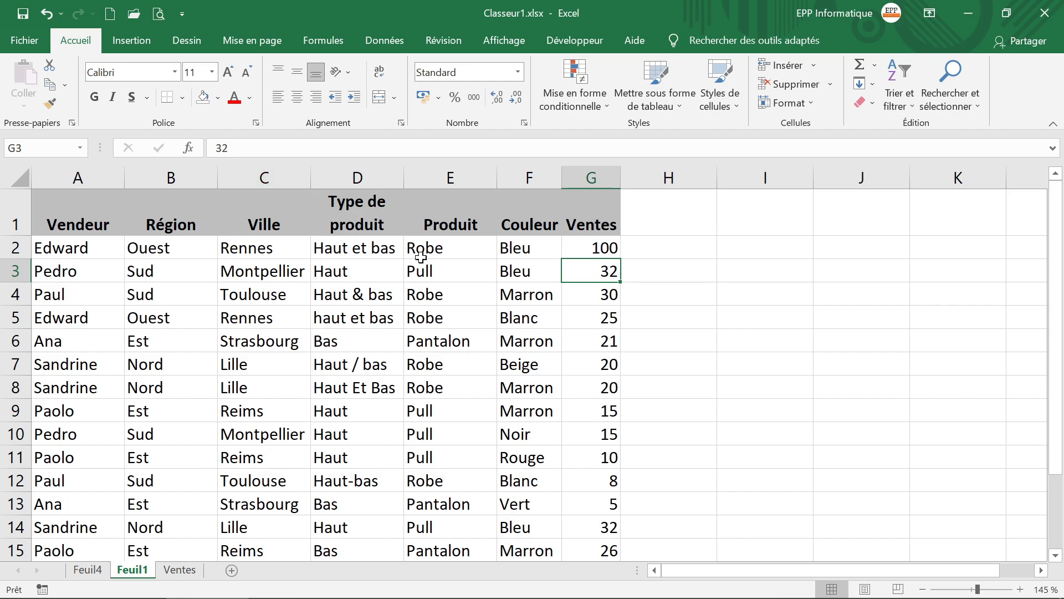
Step: Refresh the pivot table on Feuil4 and check the Robe column's grand total
click(94, 572)
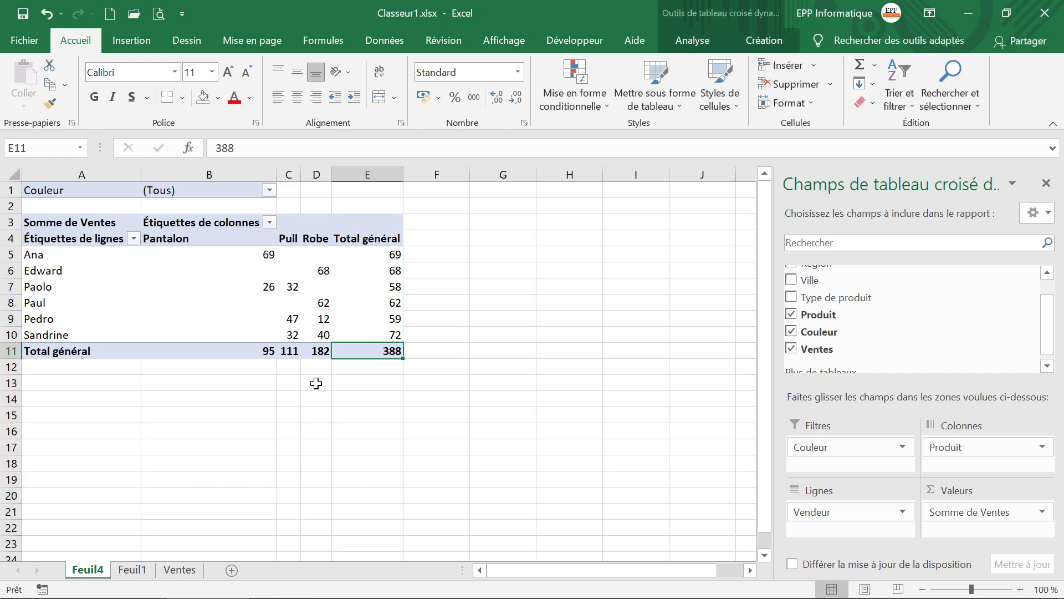
right_click(201, 283)
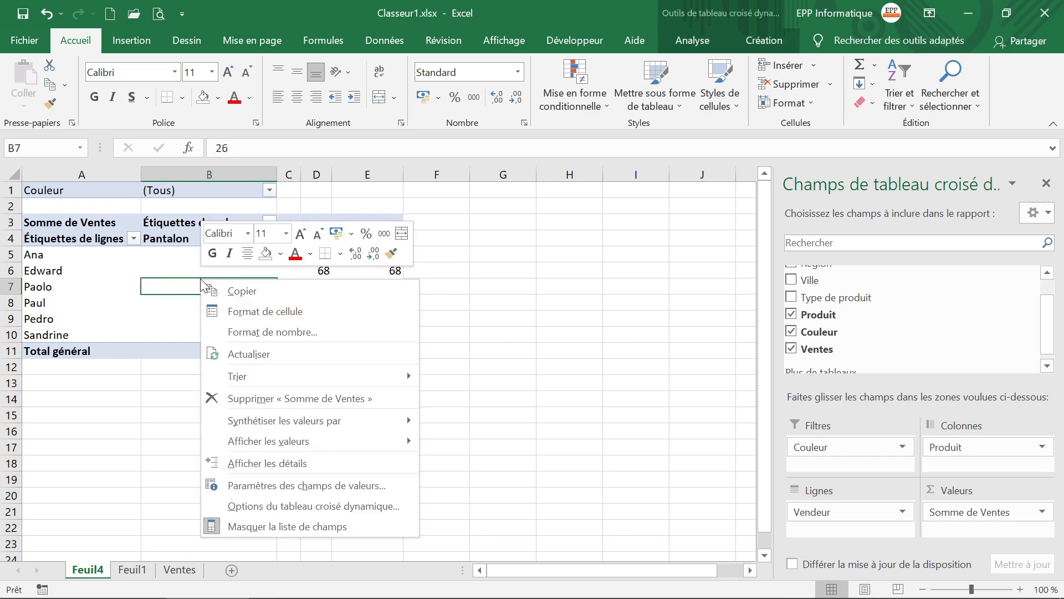
click(288, 352)
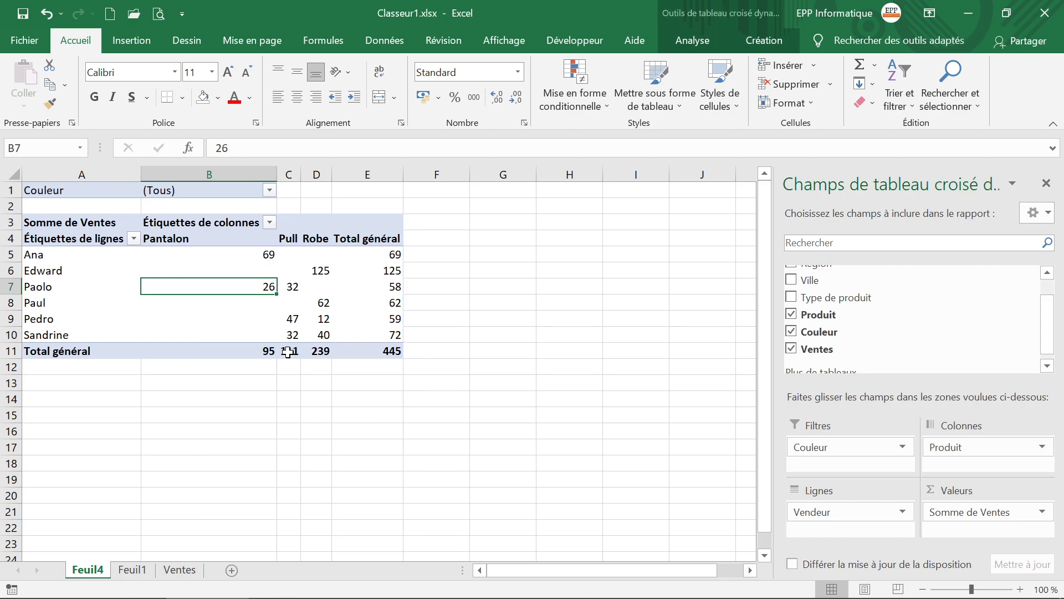
click(321, 355)
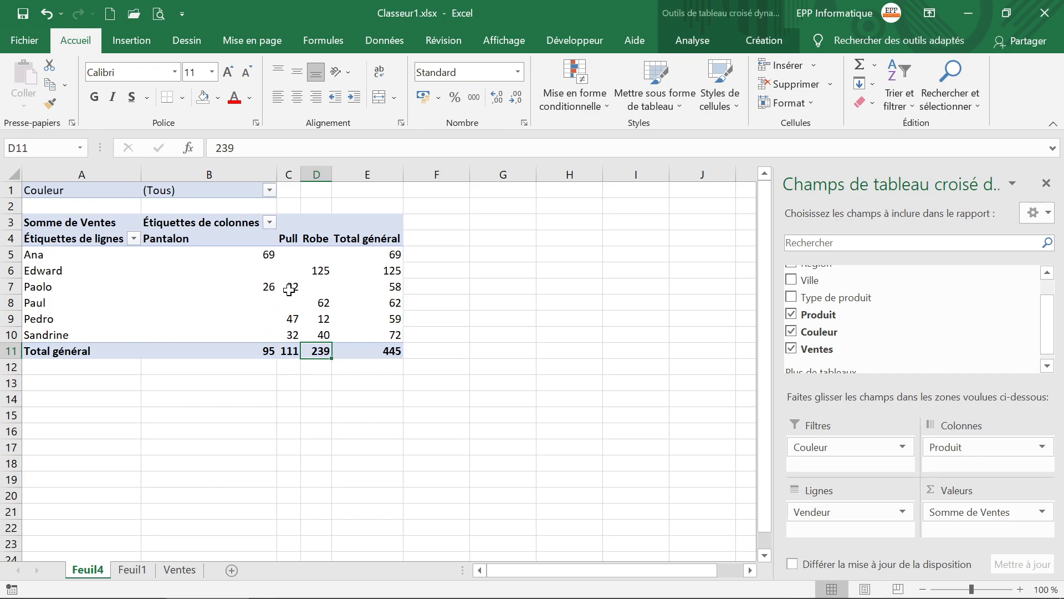
Step: Extract the detail records behind the Pull sales in cell C7 to a new sheet and select their Ventes values
mouse_move(299, 286)
click(294, 286)
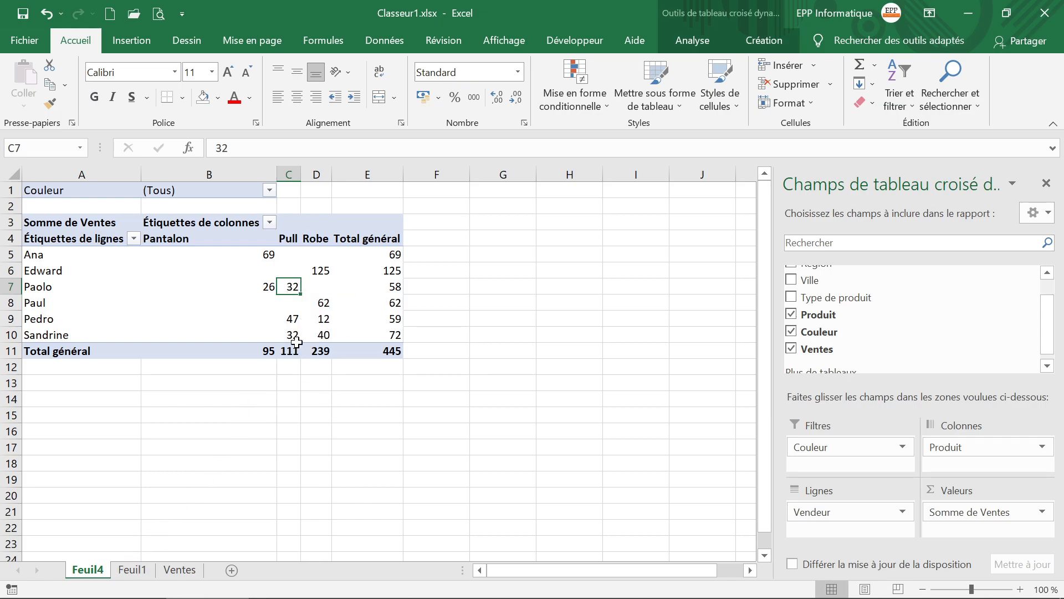
double_click(289, 284)
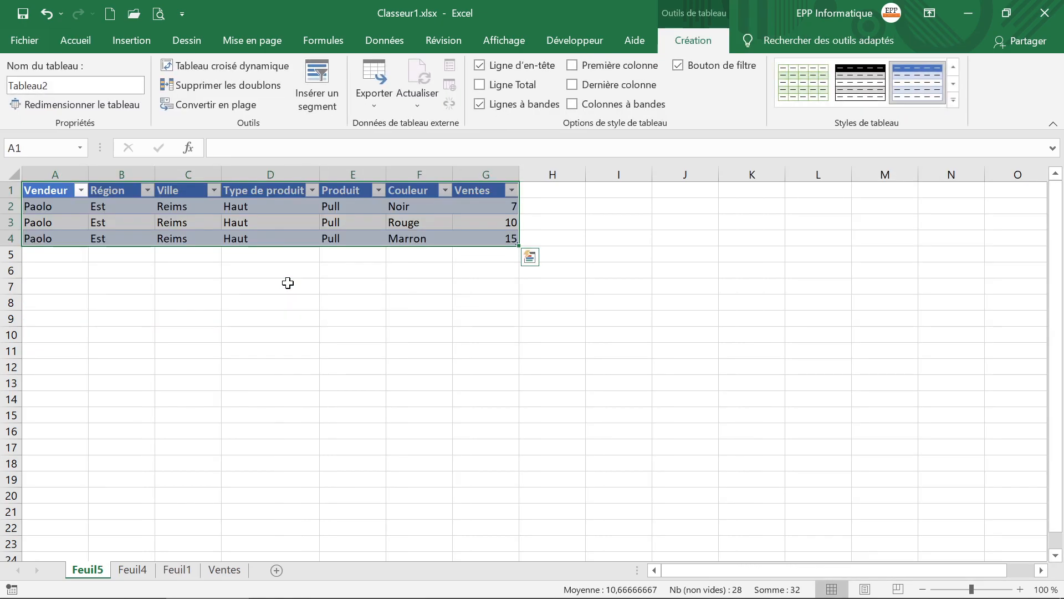
click(392, 363)
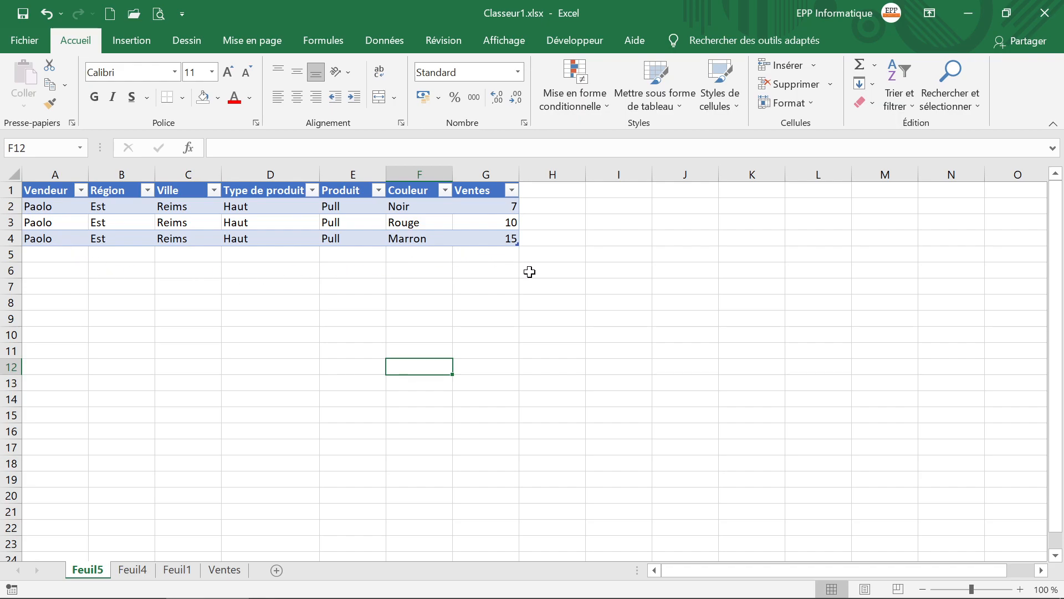
drag(482, 204, 485, 235)
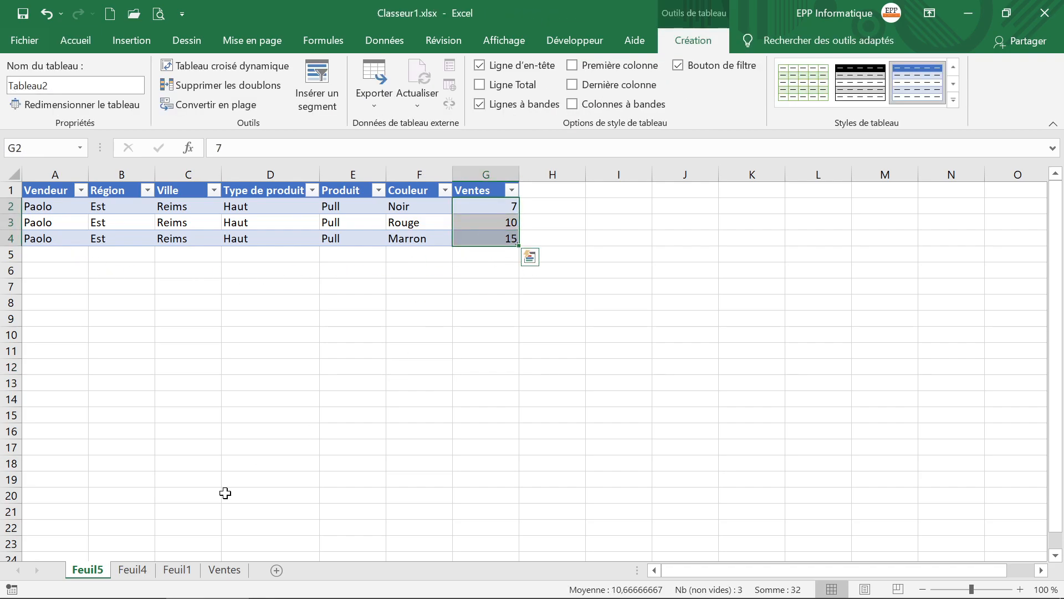
Step: Return to the pivot table on Feuil4 and select cell B9
click(133, 569)
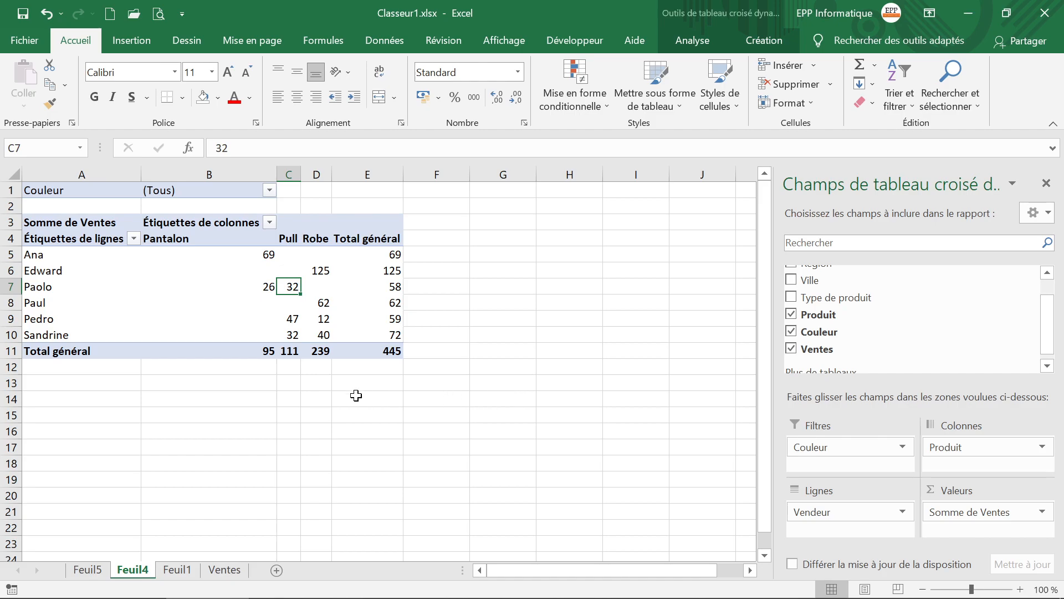
click(368, 411)
click(250, 323)
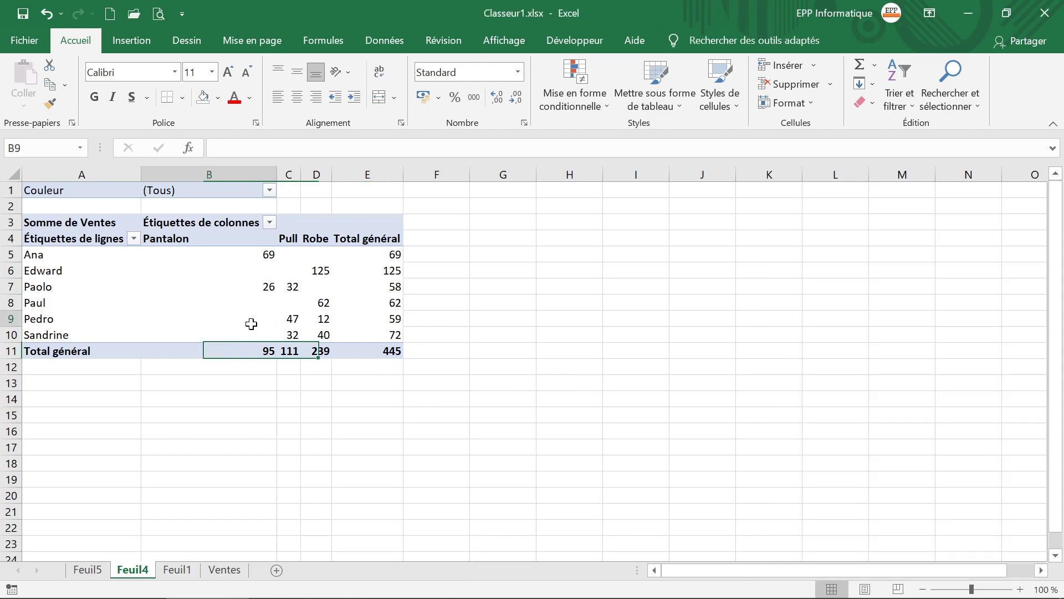